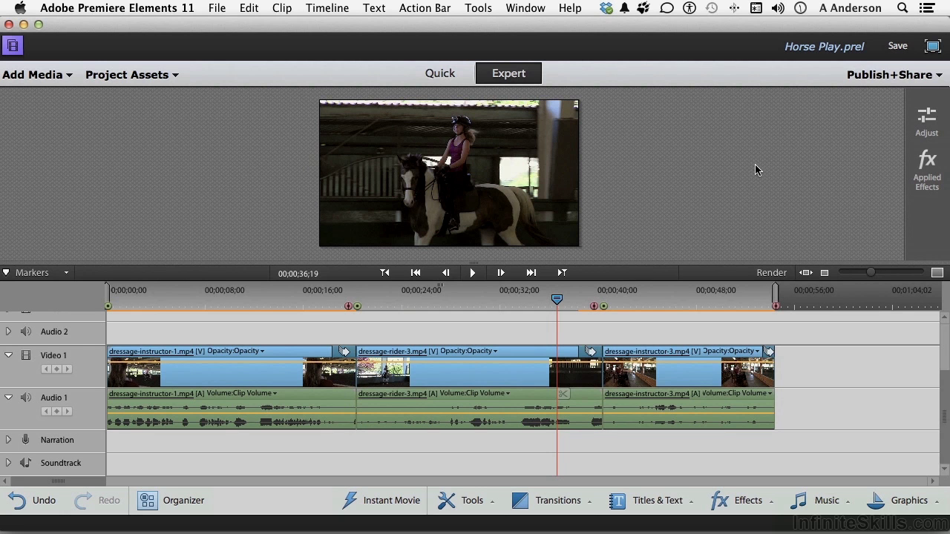
# Share the project online to YouTube using the High Definition Video for YouTube - 1440X1080 preset, then continue
pyautogui.click(887, 74)
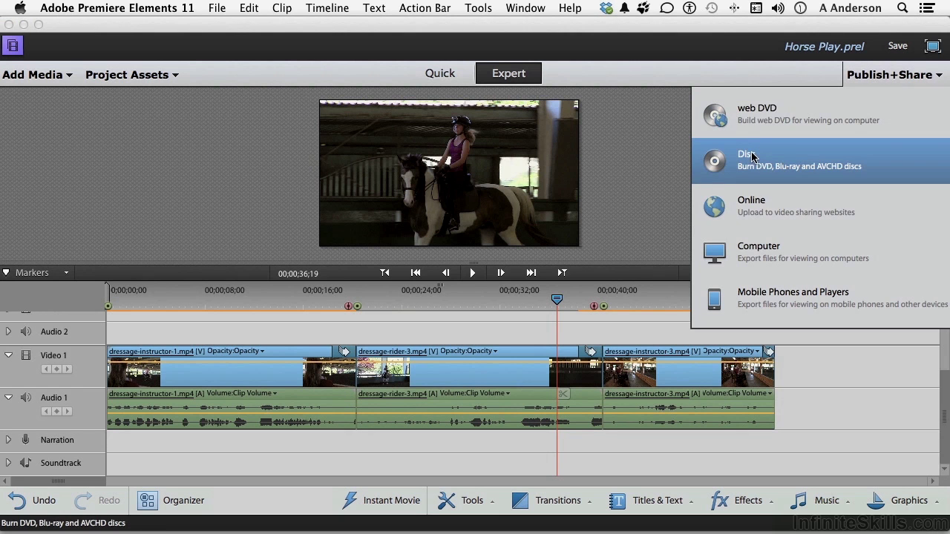
pyautogui.click(755, 210)
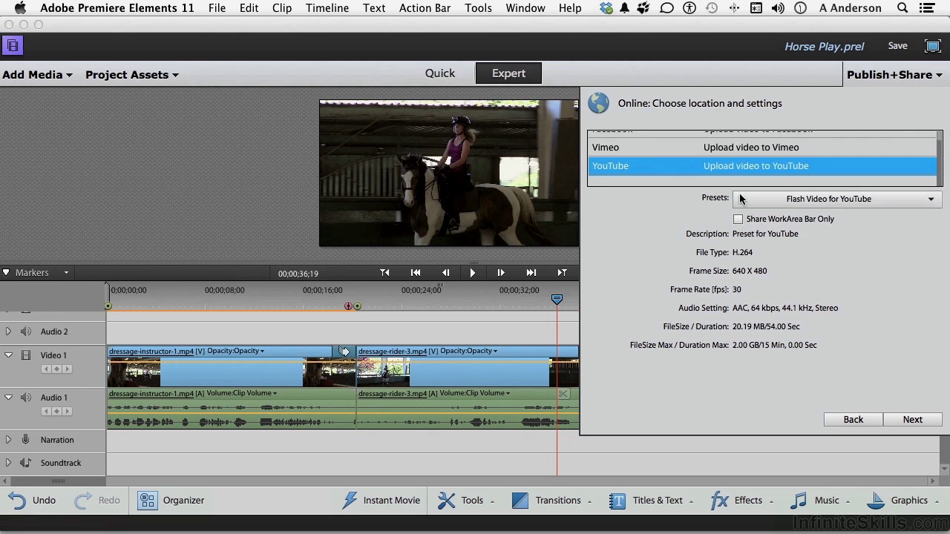
pyautogui.scroll(1, 673, 170)
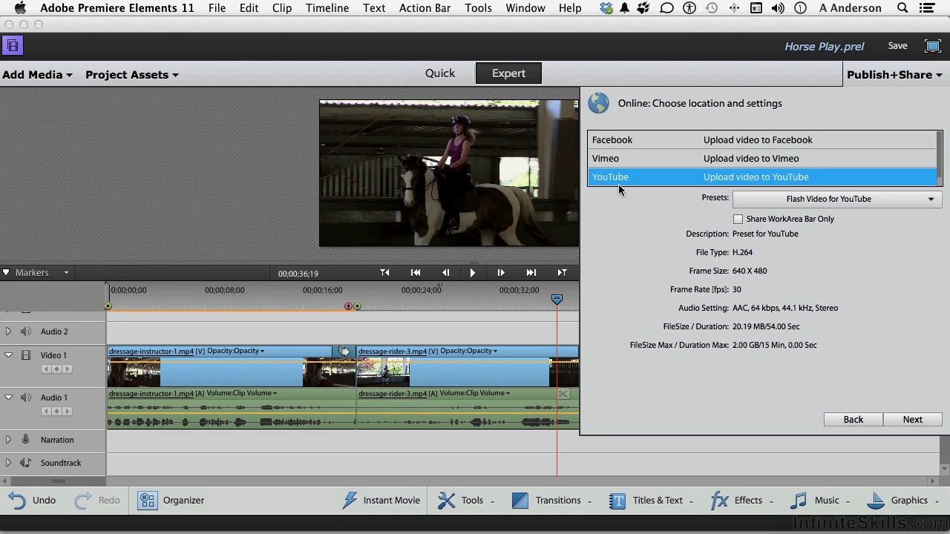
pyautogui.click(861, 201)
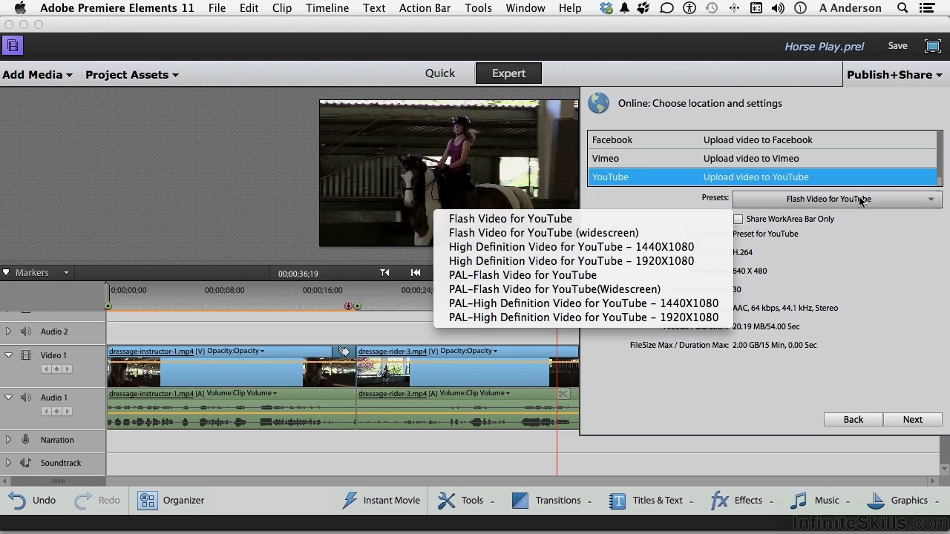
pyautogui.click(651, 251)
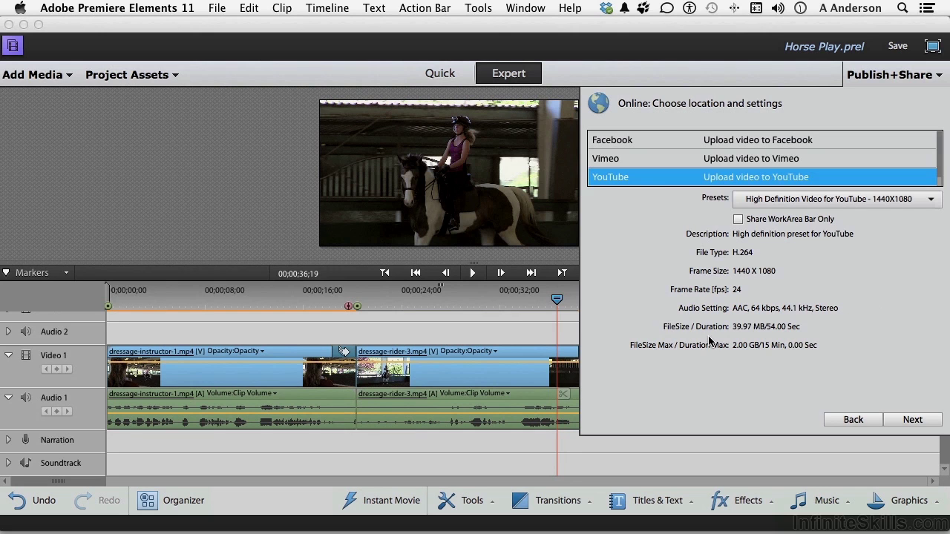
pyautogui.click(912, 420)
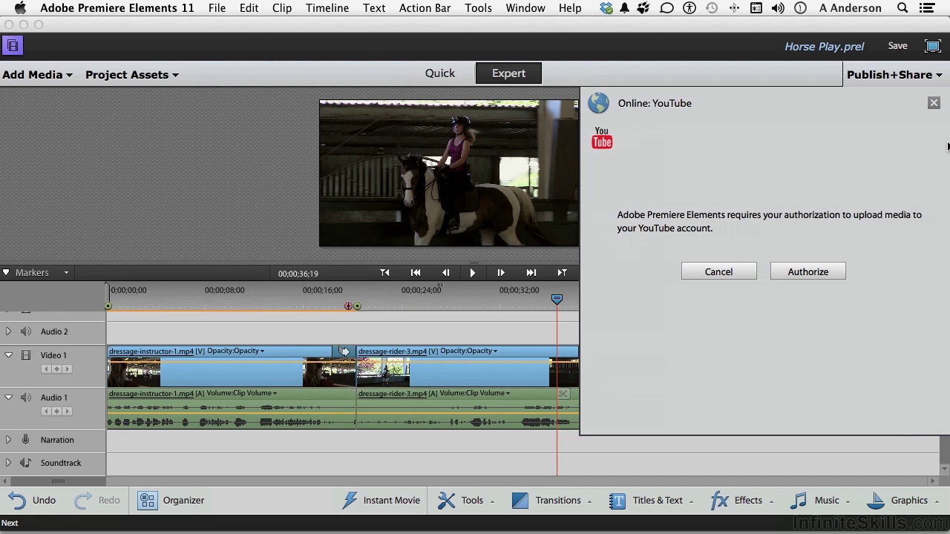
# Dismiss the YouTube authorization request and switch to exporting files for the Computer
pyautogui.click(934, 103)
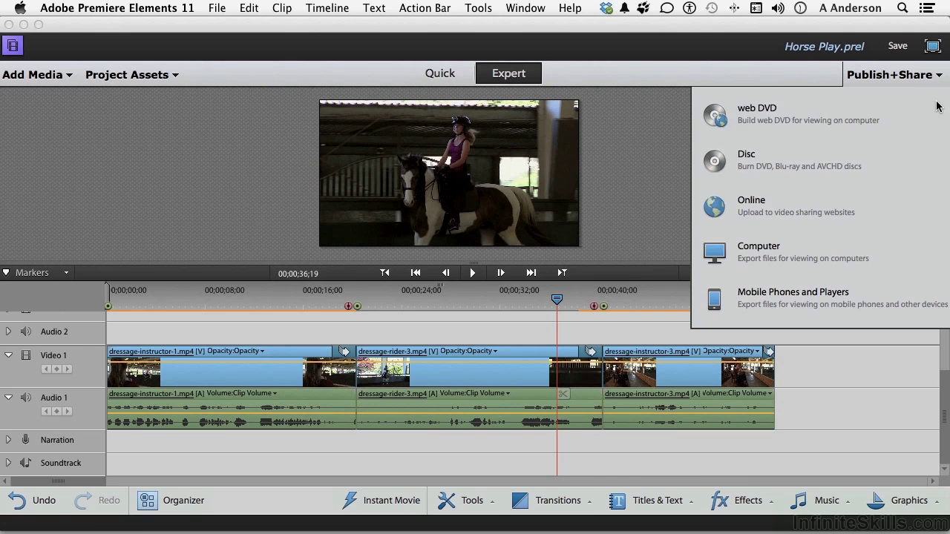
pyautogui.click(777, 251)
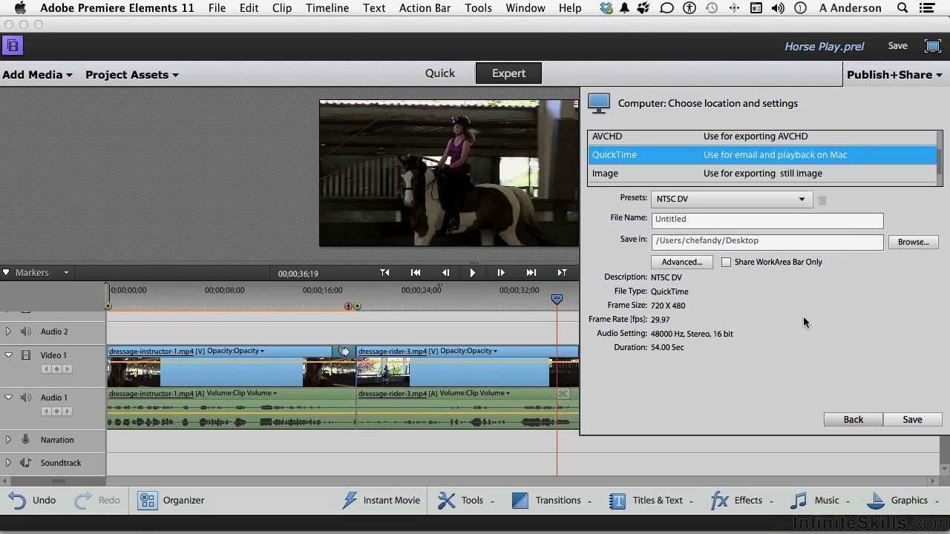
pyautogui.scroll(1, 938, 166)
pyautogui.scroll(3, 939, 166)
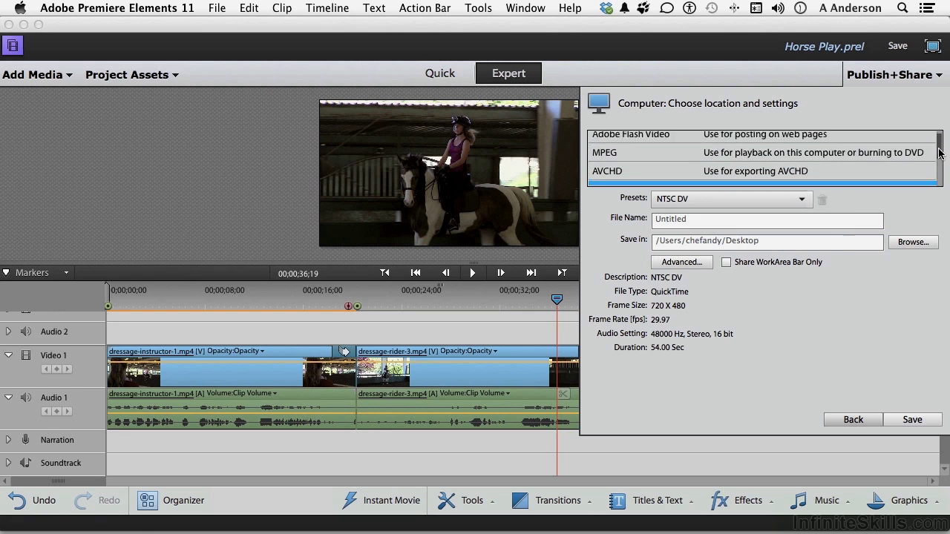
pyautogui.scroll(-4, 944, 167)
pyautogui.scroll(-1, 939, 166)
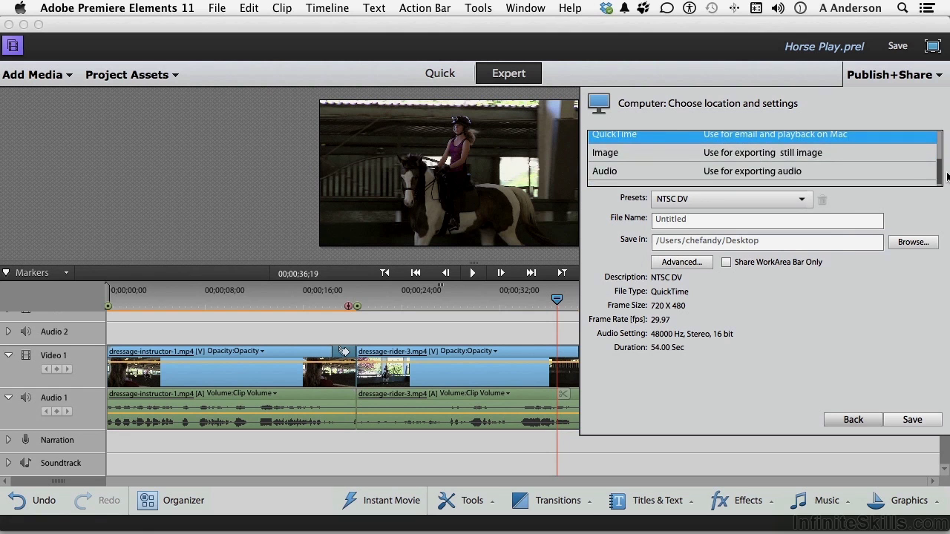
pyautogui.scroll(1, 939, 167)
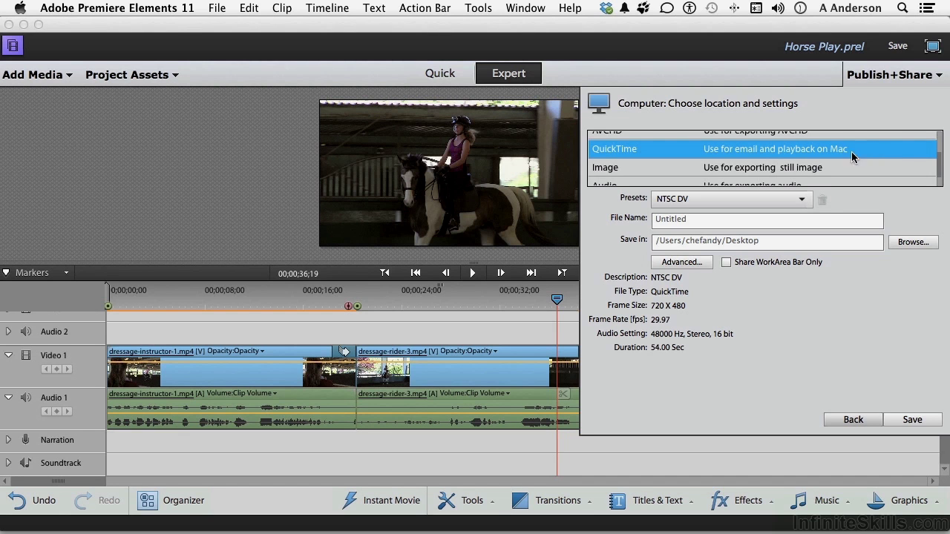
# Set the QuickTime preset to NTSC DV 16:9 and select the File Name field
pyautogui.click(798, 199)
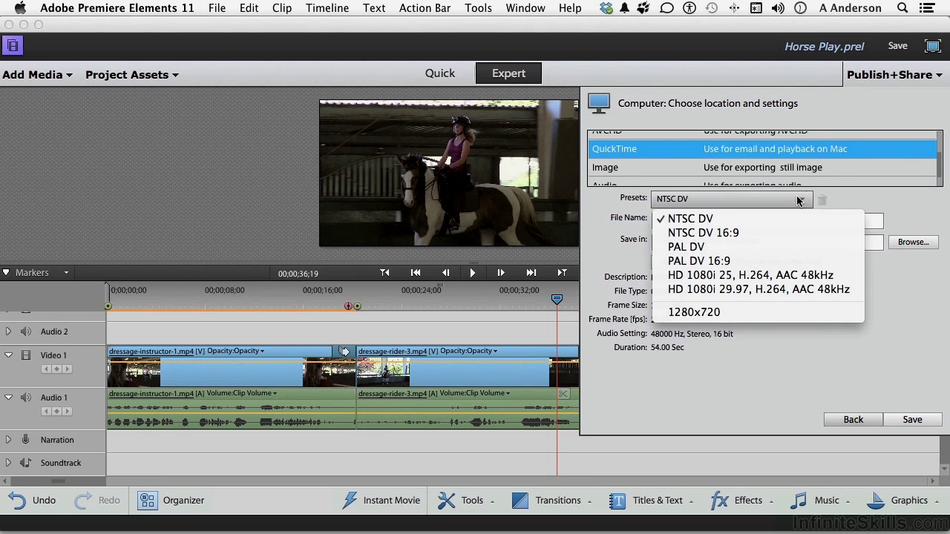
pyautogui.click(700, 233)
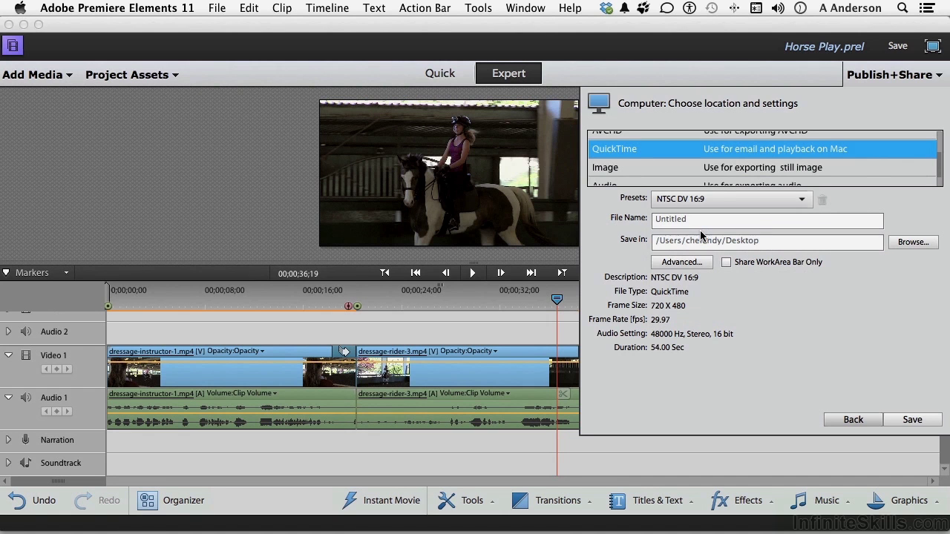
pyautogui.click(684, 223)
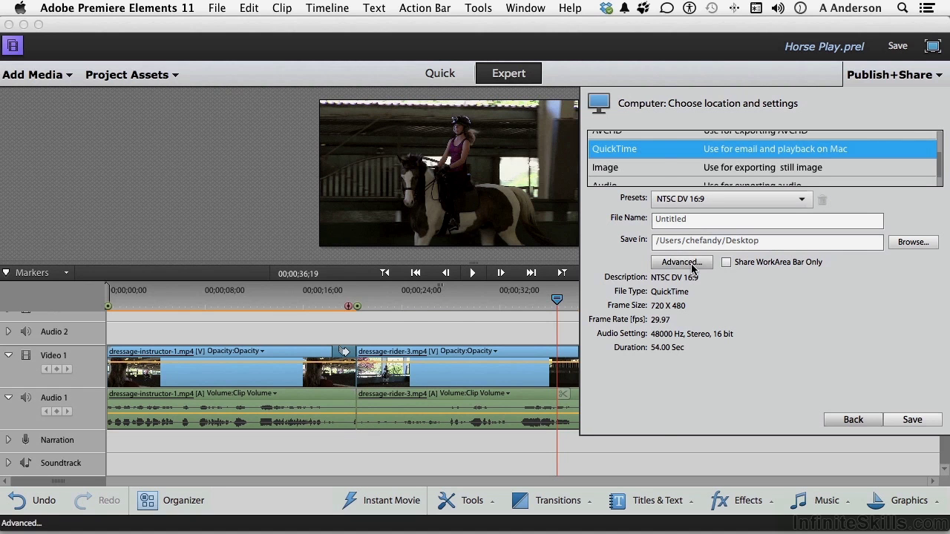
# Open the advanced export settings and change the video codec to H.264
pyautogui.click(681, 262)
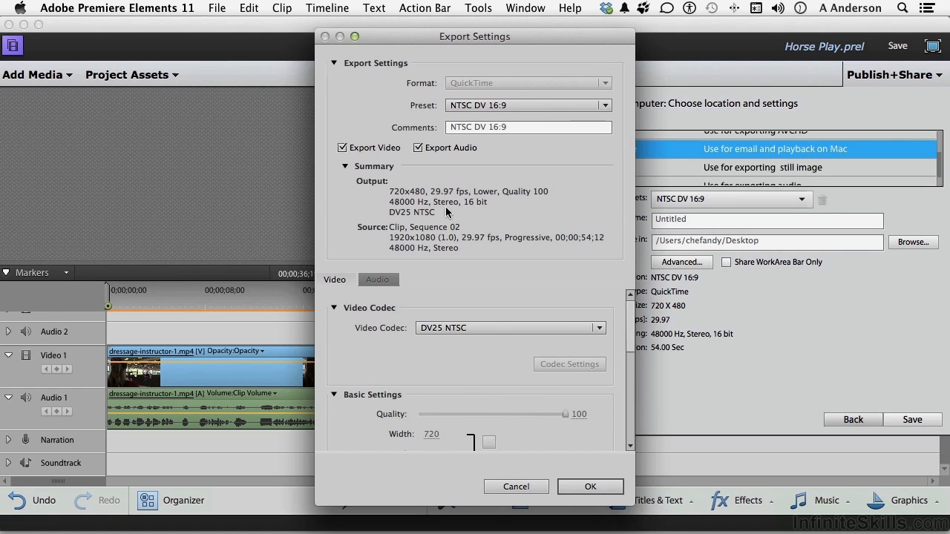
pyautogui.click(458, 329)
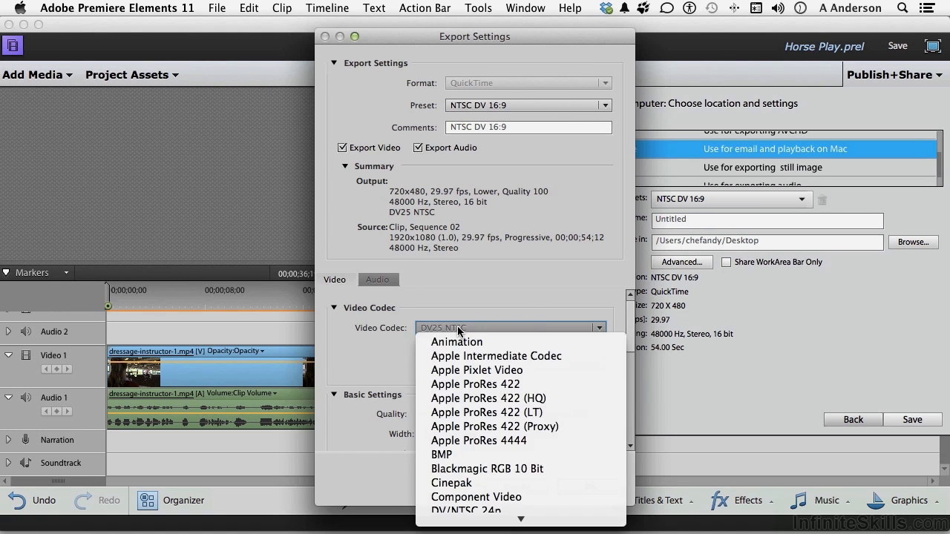
pyautogui.scroll(-5, 490, 468)
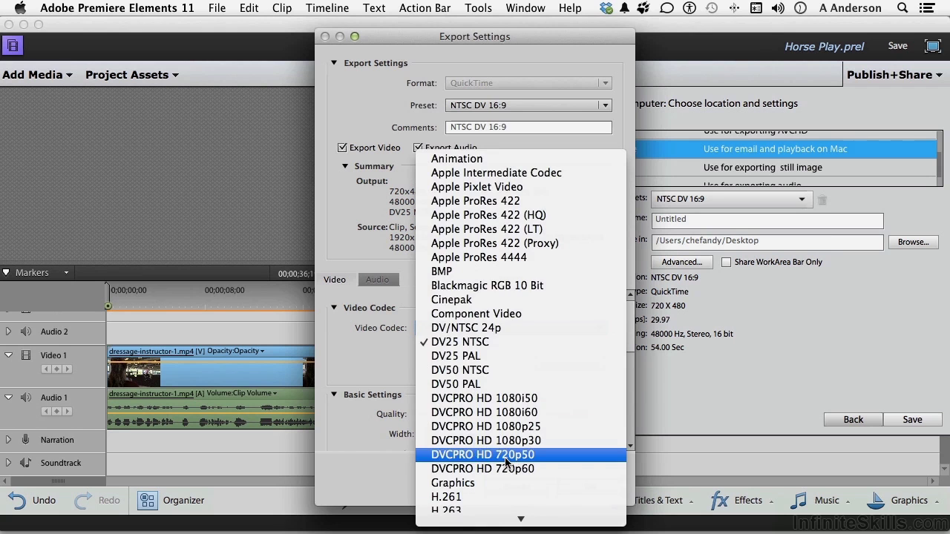
pyautogui.scroll(-10, 505, 461)
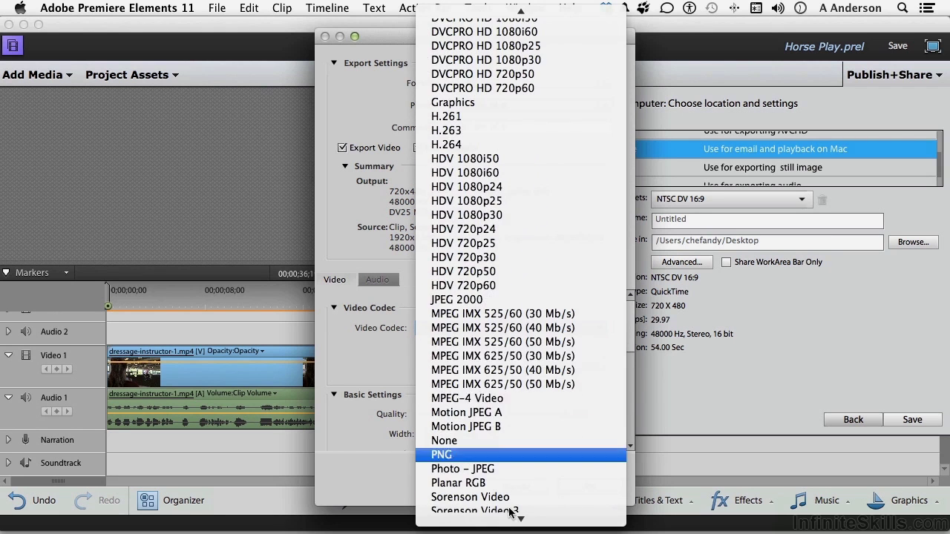
pyautogui.click(438, 146)
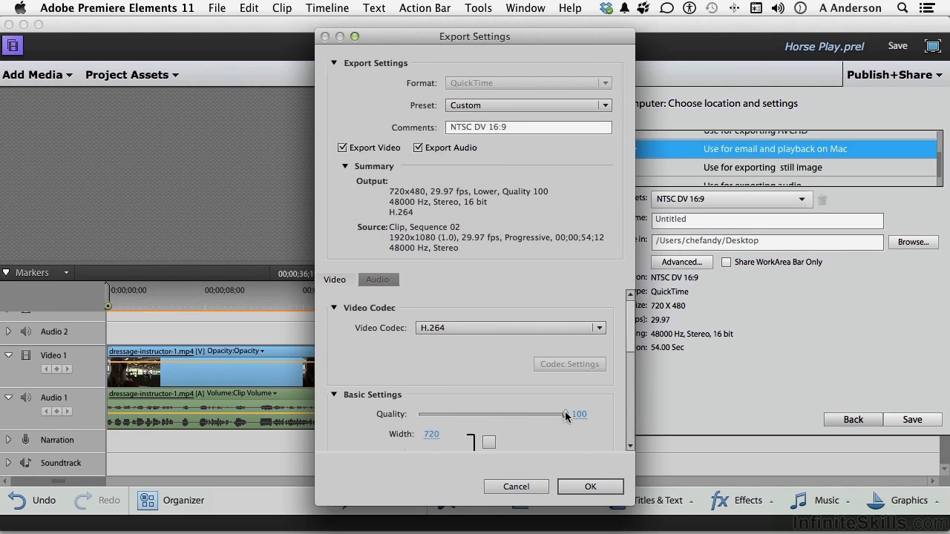
pyautogui.scroll(-2, 479, 368)
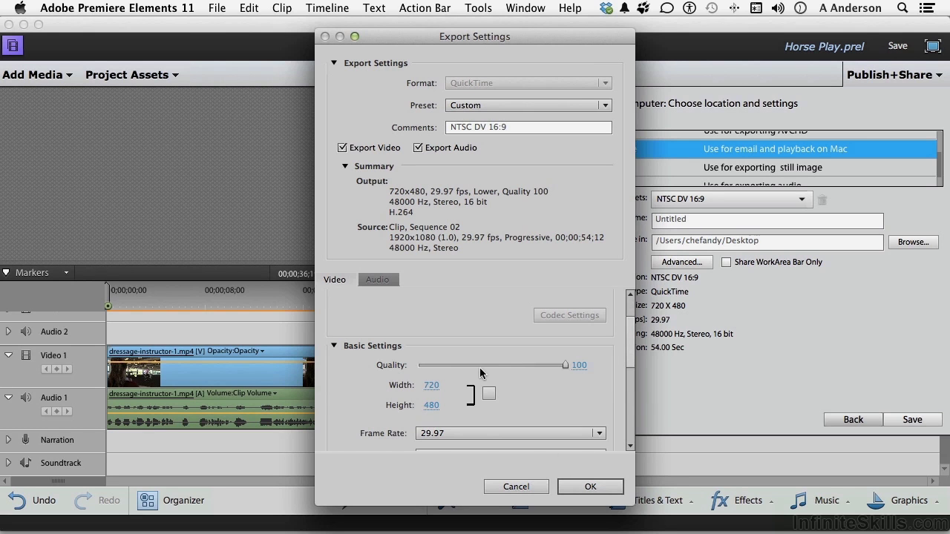
# Set the frame rate to 60 fps and Square Pixels (1.0), and enable Render at Maximum Depth
pyautogui.click(487, 433)
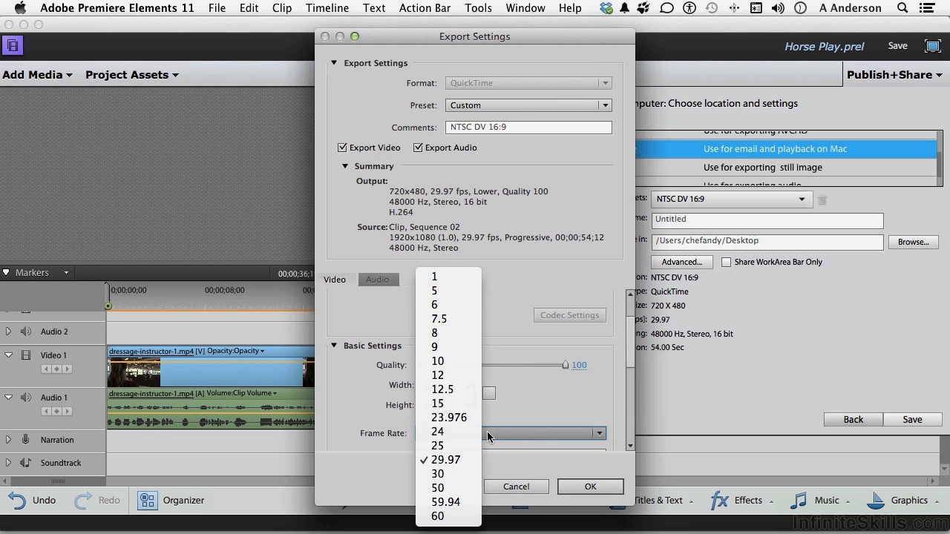
pyautogui.click(461, 377)
pyautogui.scroll(-5, 529, 382)
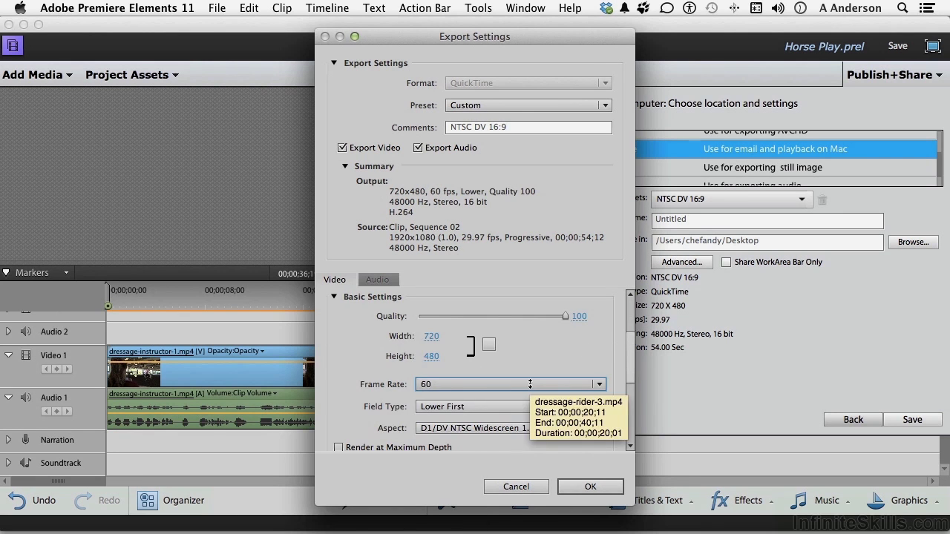
pyautogui.click(444, 430)
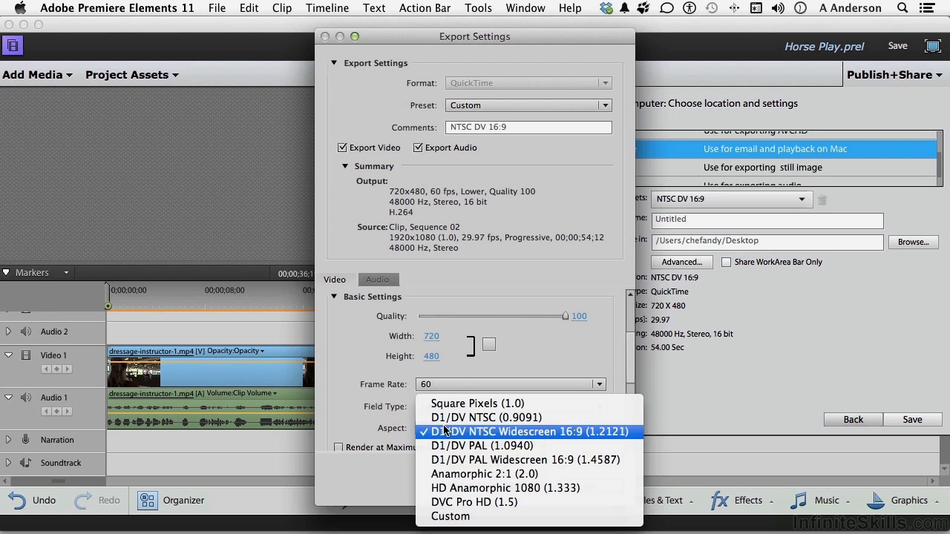
pyautogui.click(446, 403)
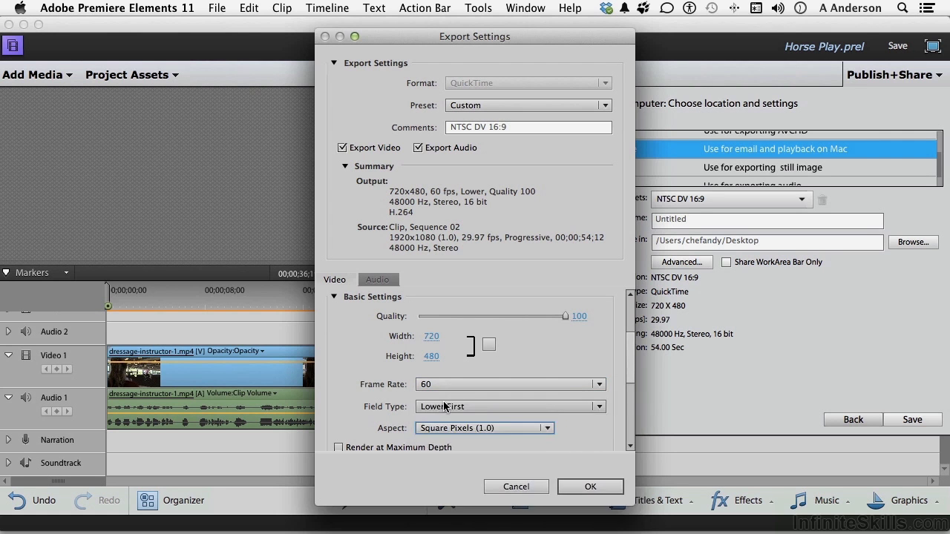
pyautogui.scroll(-3, 443, 368)
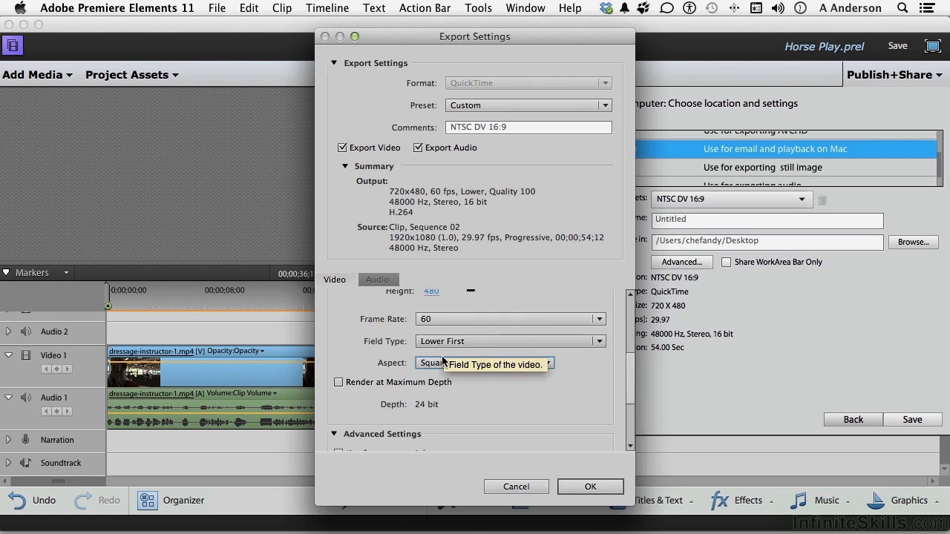
pyautogui.click(339, 382)
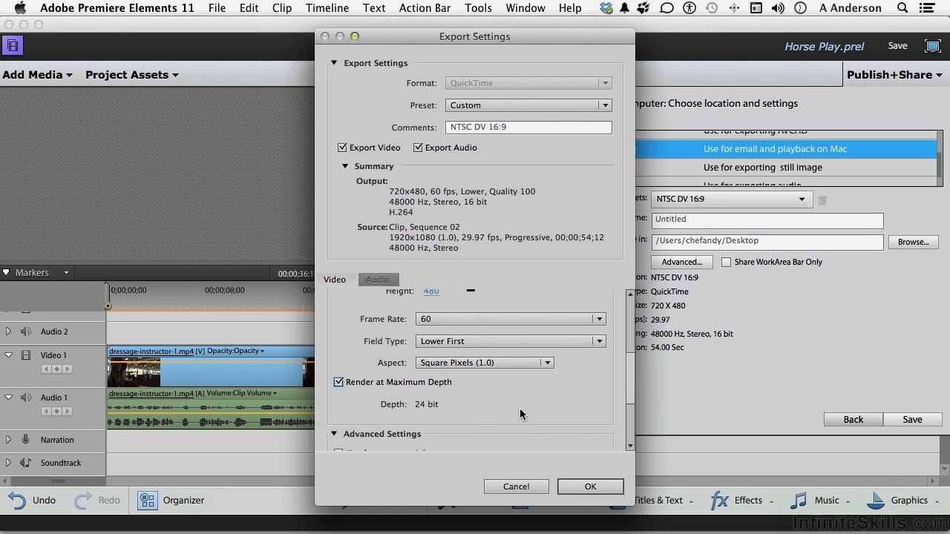
# Accept the changed export settings without saving them as a new preset
pyautogui.click(590, 486)
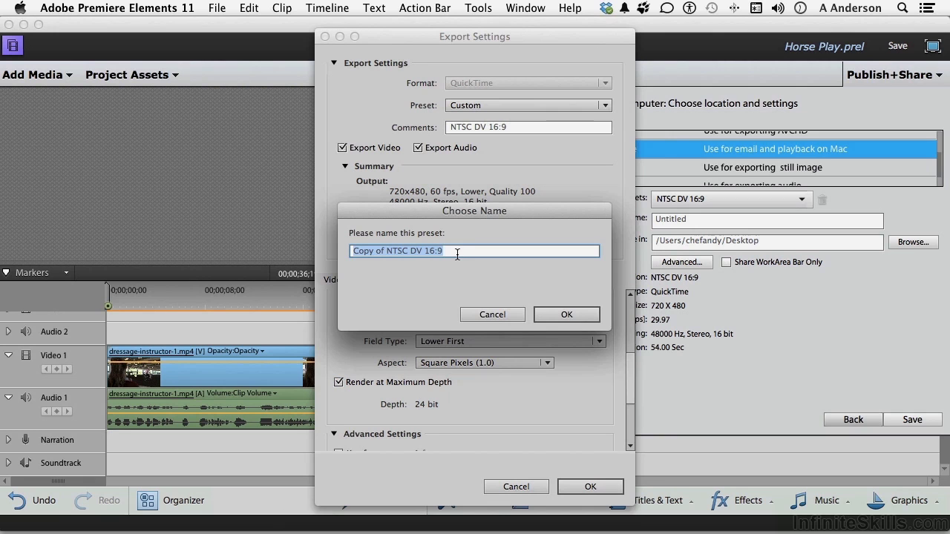
pyautogui.click(493, 314)
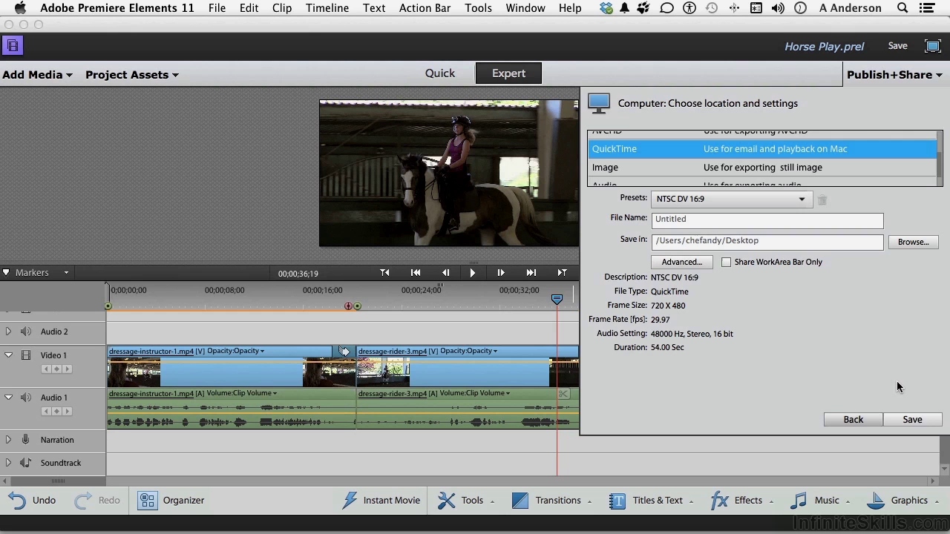
# Go back and choose Mobile Phones and Players to show the Apple iPod, iPad and iPhone presets
pyautogui.click(856, 419)
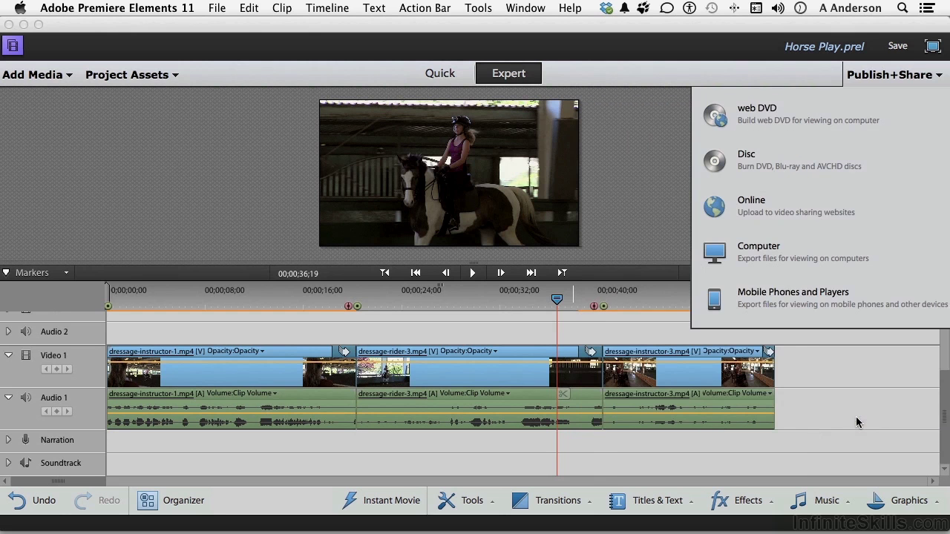
pyautogui.click(769, 300)
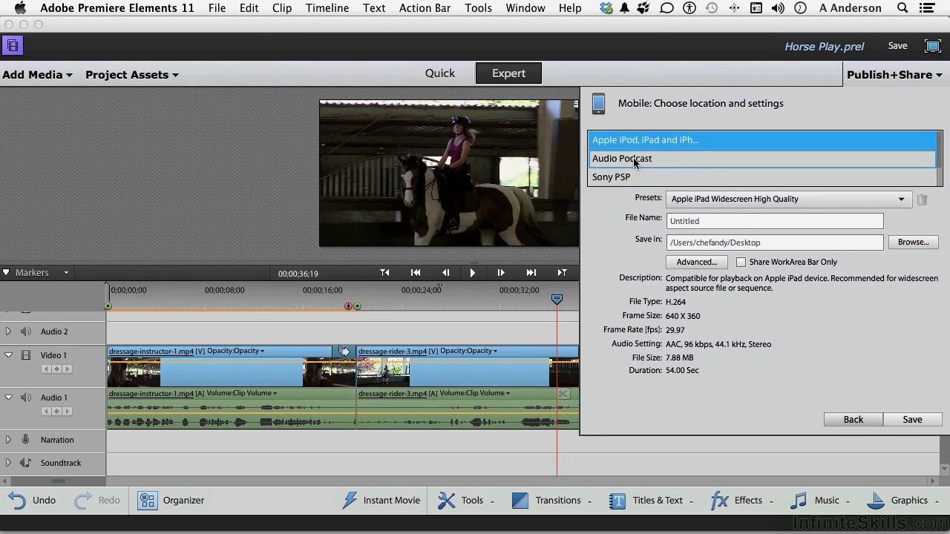
pyautogui.scroll(-2, 782, 160)
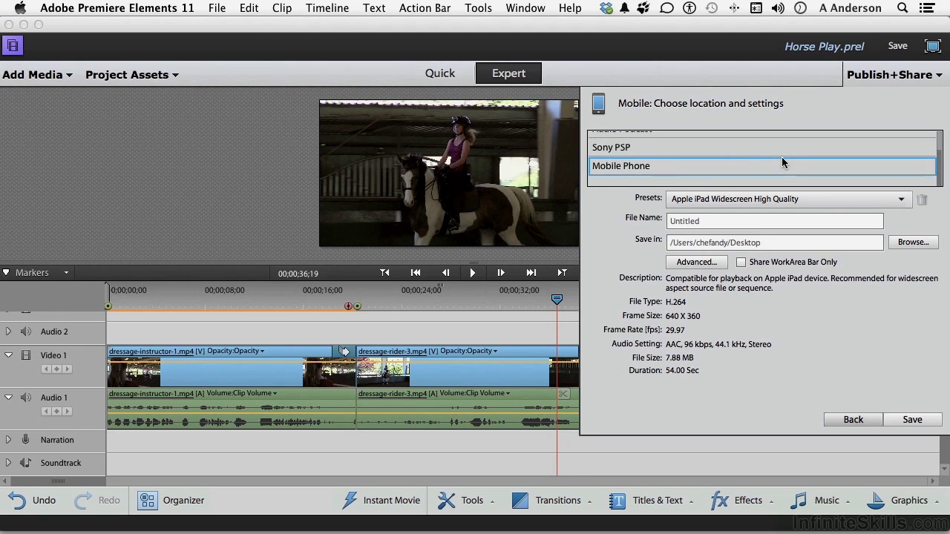
pyautogui.scroll(1, 667, 172)
pyautogui.scroll(1, 667, 172)
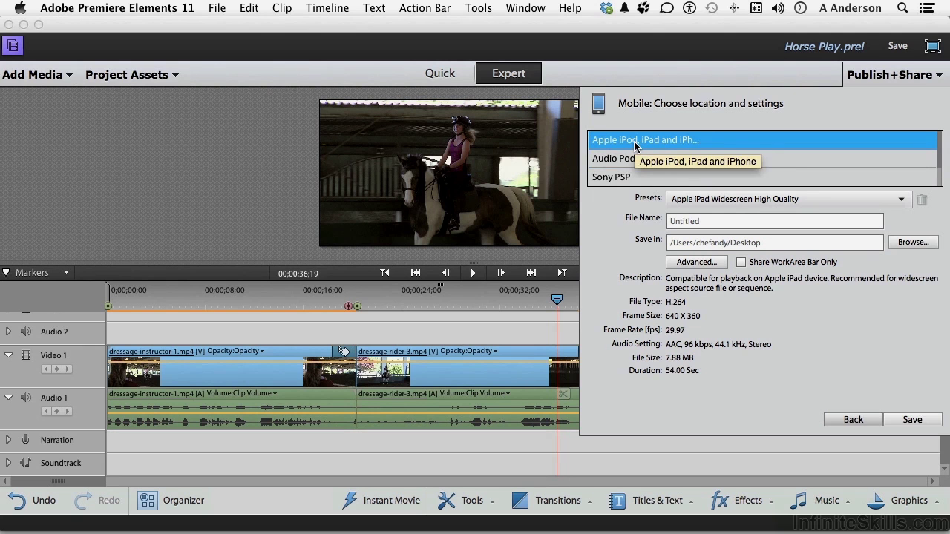
pyautogui.click(673, 199)
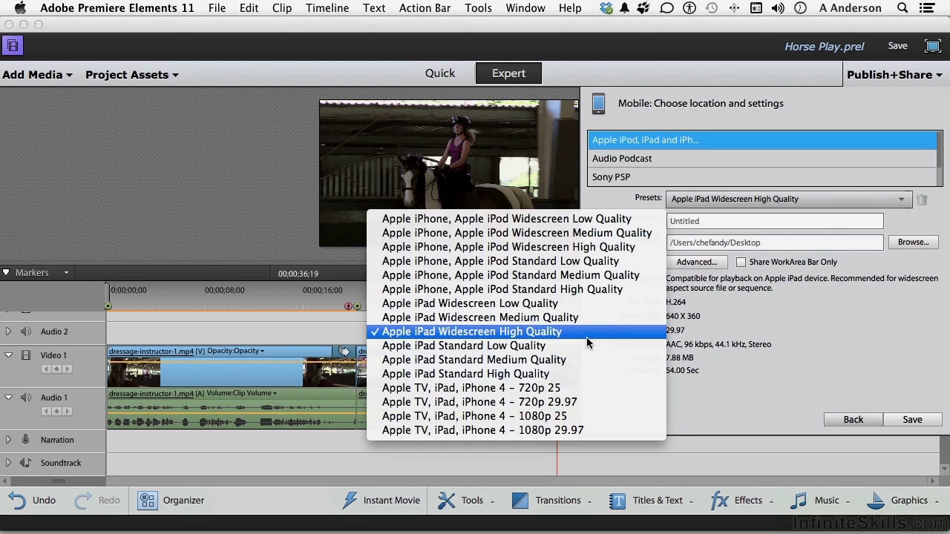
pyautogui.click(546, 336)
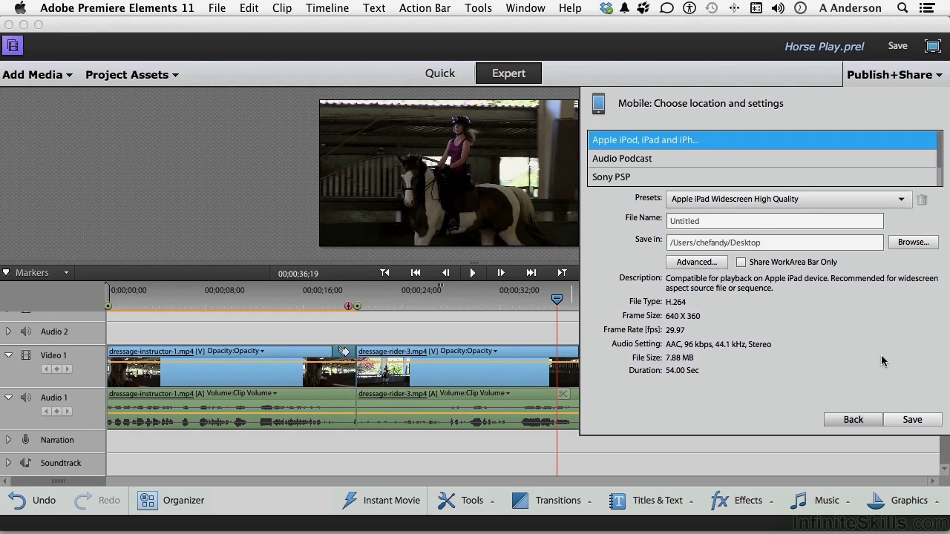
# Close the Publish+Share panel and save the Horse Play project with File > Save
pyautogui.click(855, 420)
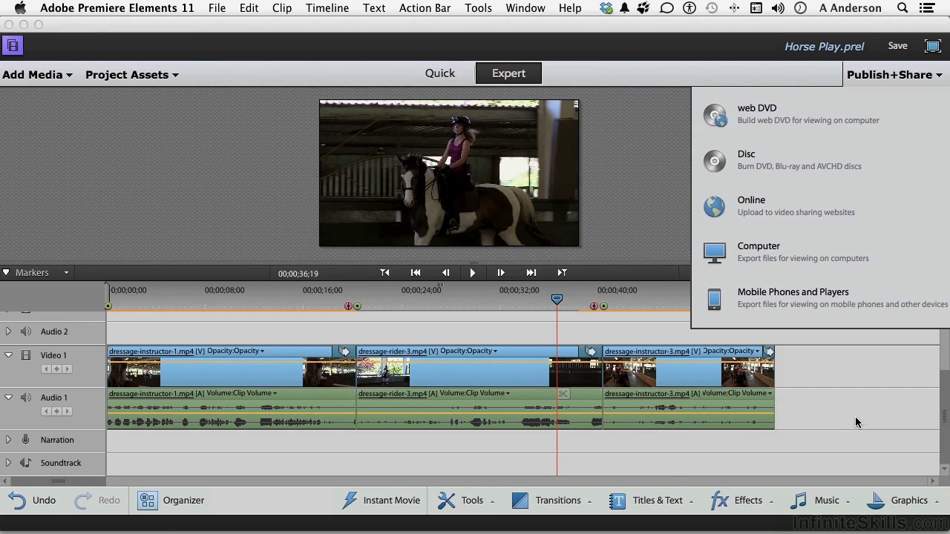
pyautogui.click(646, 198)
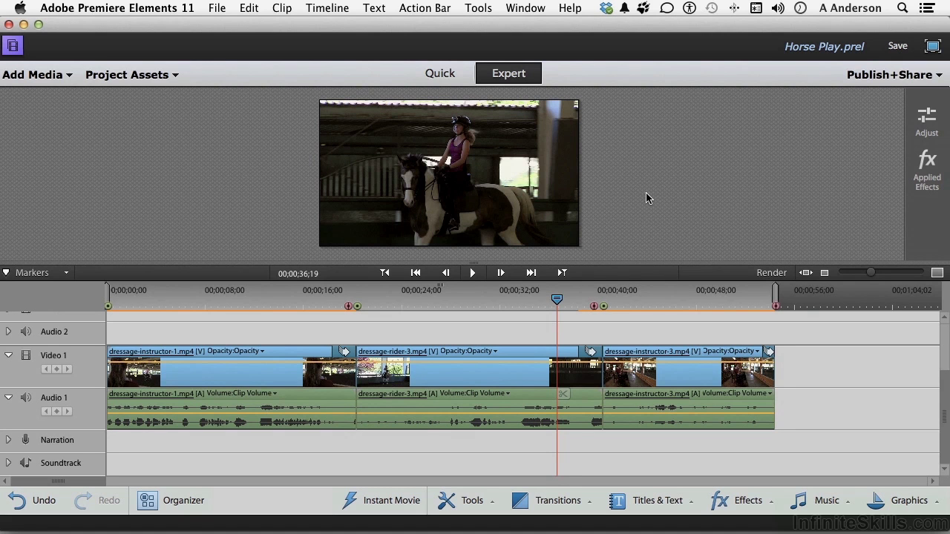
pyautogui.click(216, 11)
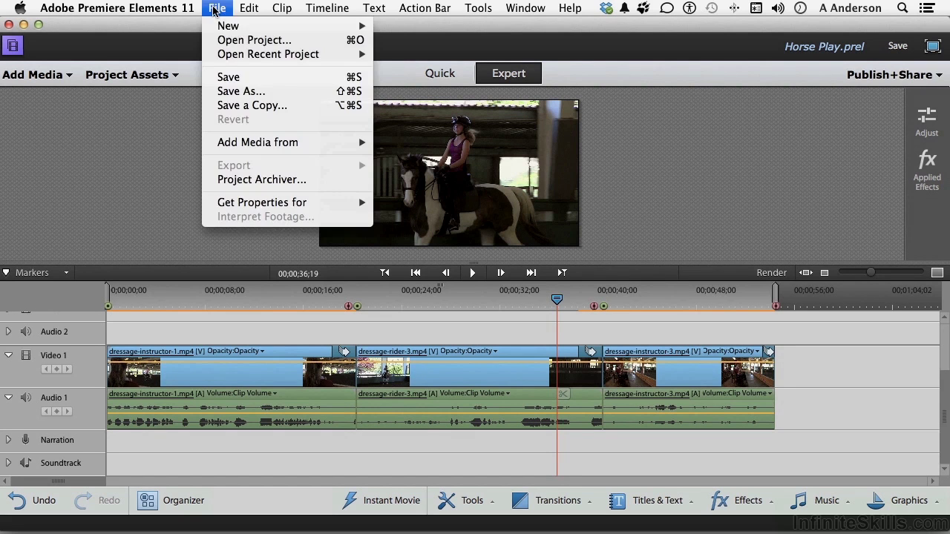
pyautogui.click(231, 77)
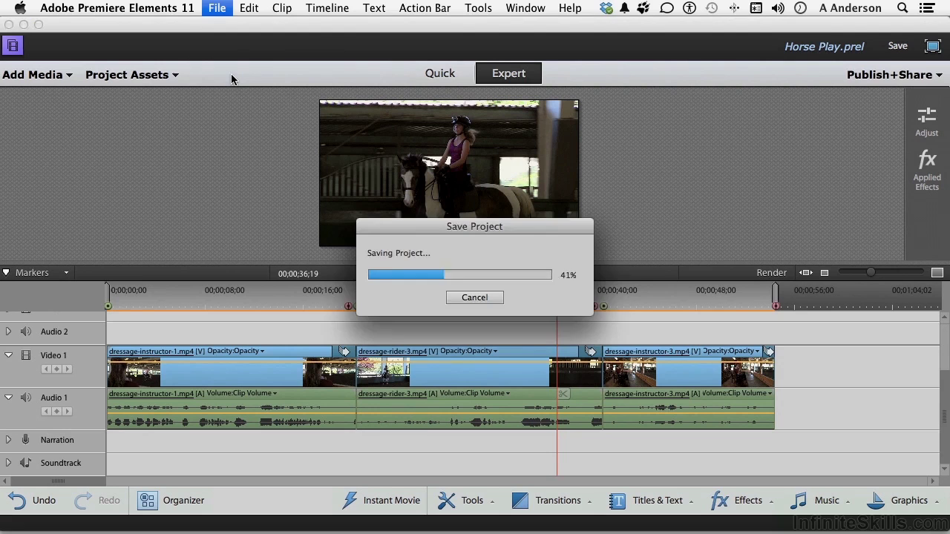